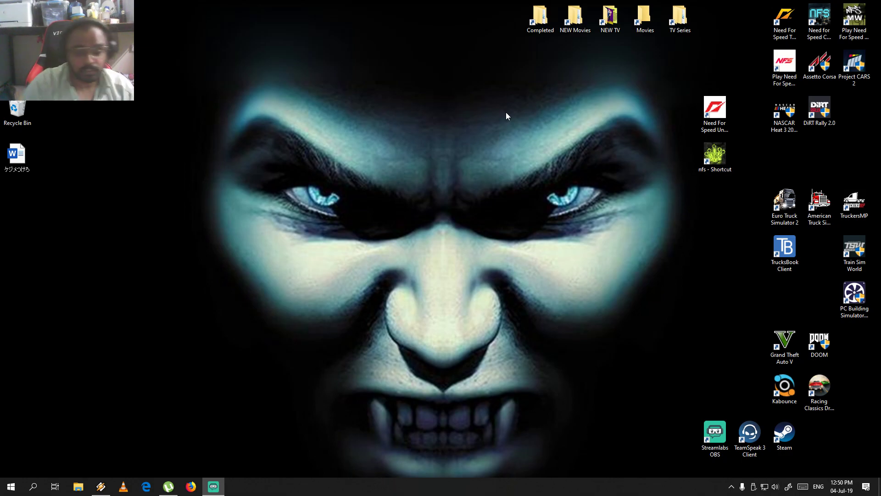
In Firefox, search Google for 'zhiyun smooth 4 firmware'.
{"action": "left_click", "coordinate": [192, 487]}
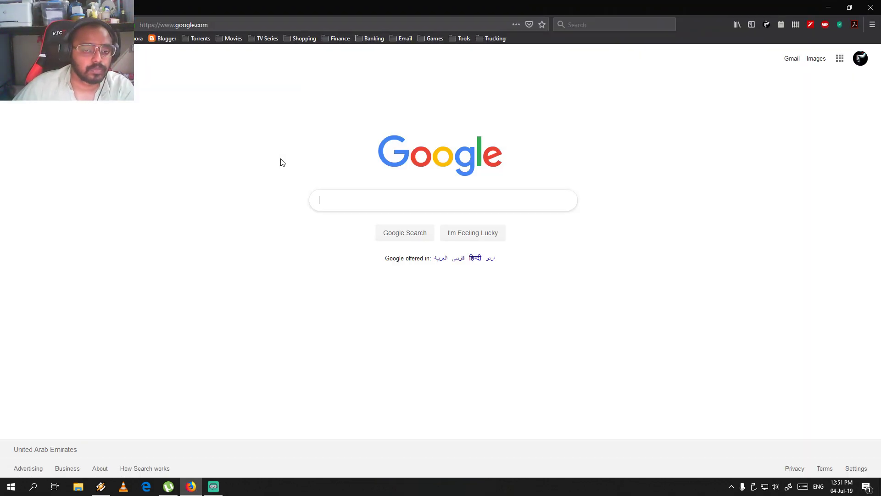
{"action": "type", "text": "zh"}
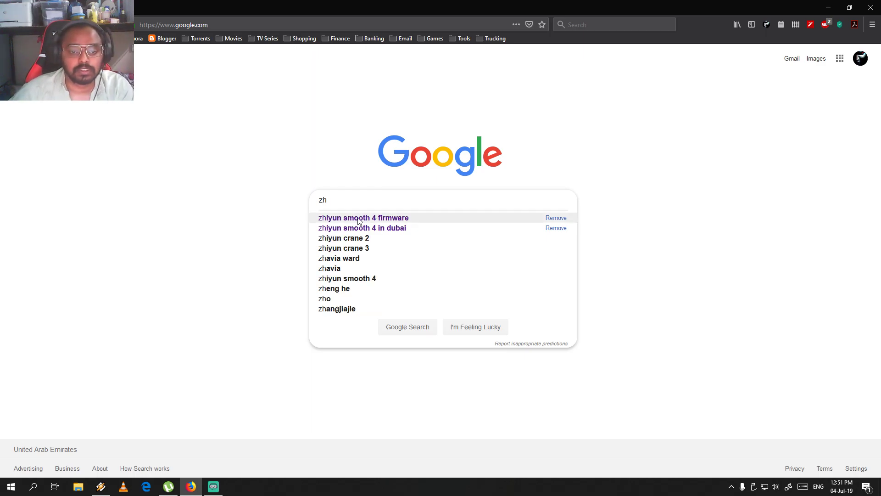
{"action": "left_click", "coordinate": [359, 219]}
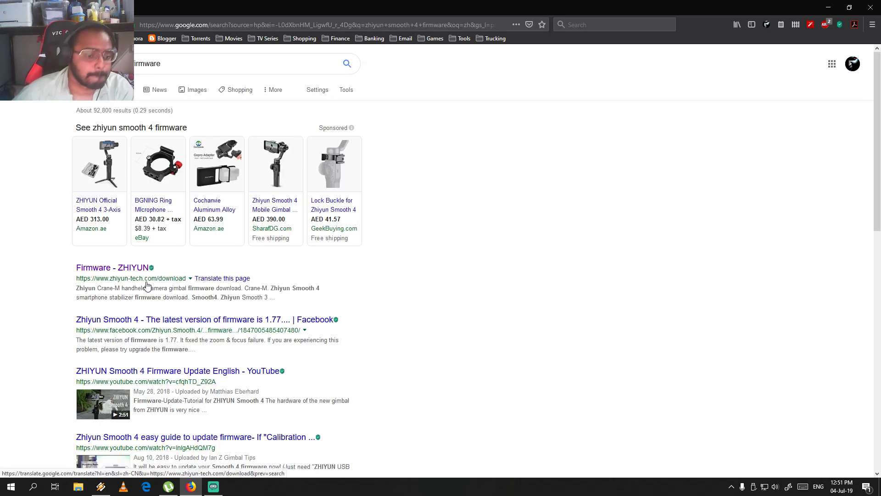
Open the 'Firmware - ZHIYUN' result and download the Windows ZHIYUN Calibration Upgrade Tool.
{"action": "left_click", "coordinate": [106, 271]}
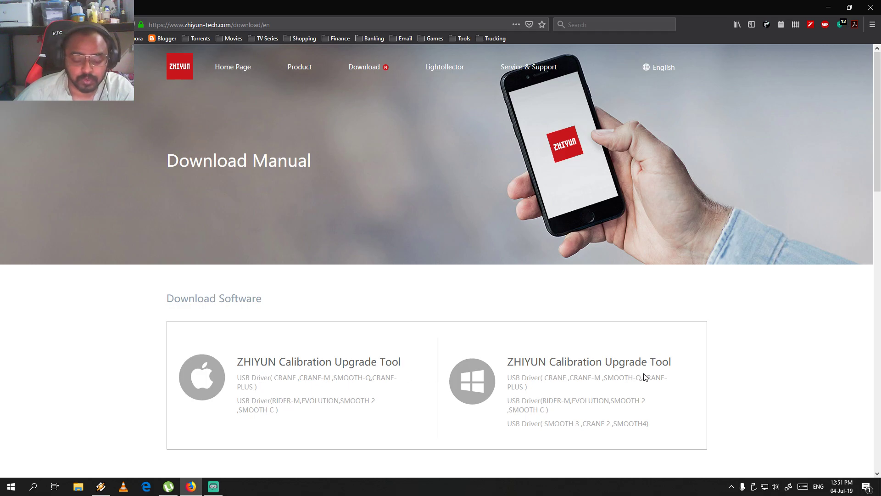
{"action": "scroll", "coordinate": [116, 395], "scroll_direction": "down", "scroll_amount": 1}
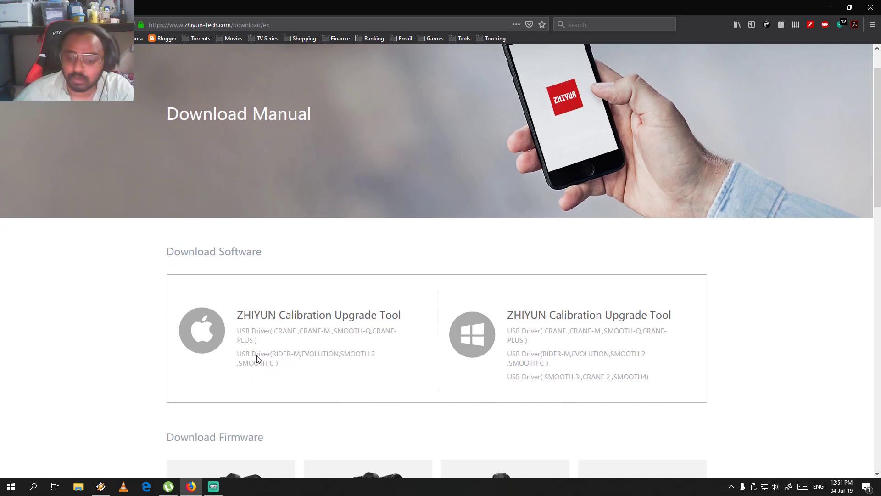
{"action": "left_click", "coordinate": [536, 321]}
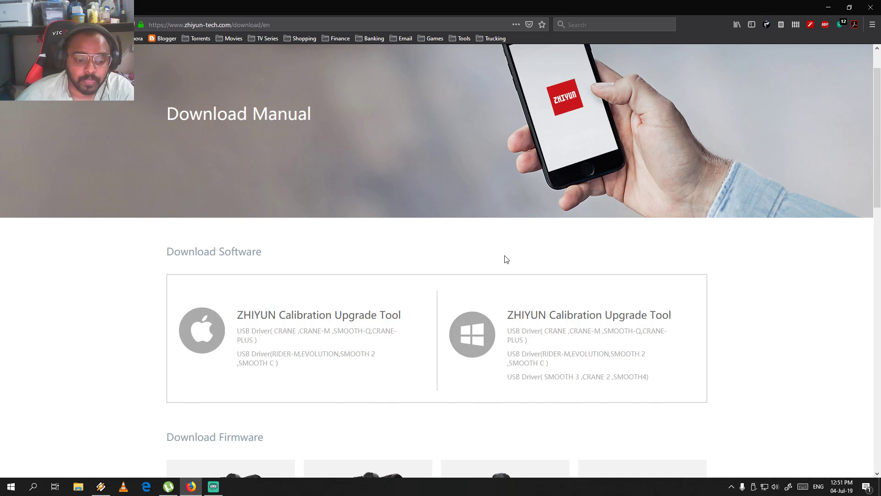
{"action": "scroll", "coordinate": [374, 340], "scroll_direction": "down", "scroll_amount": 3}
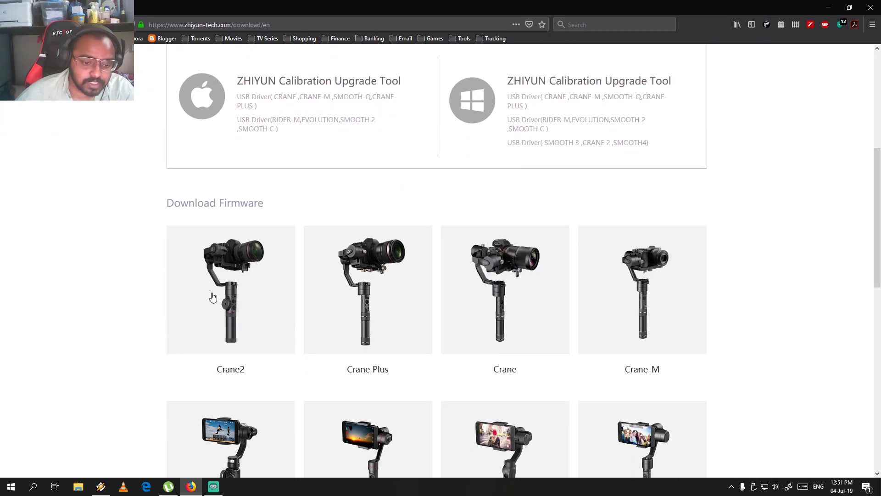
{"action": "scroll", "coordinate": [213, 299], "scroll_direction": "down", "scroll_amount": 4}
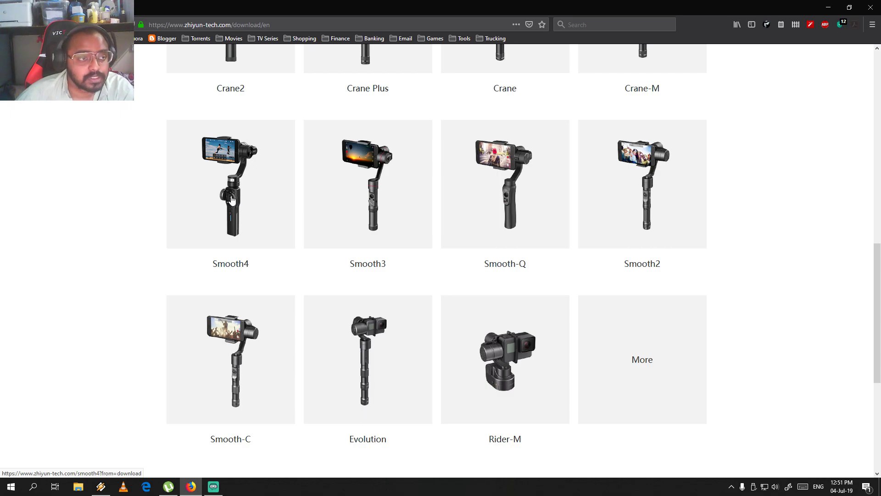
On the Smooth4 page, download the ZHIYUN USB Driver and v1.77 firmware, then close Firefox.
{"action": "left_click", "coordinate": [231, 196]}
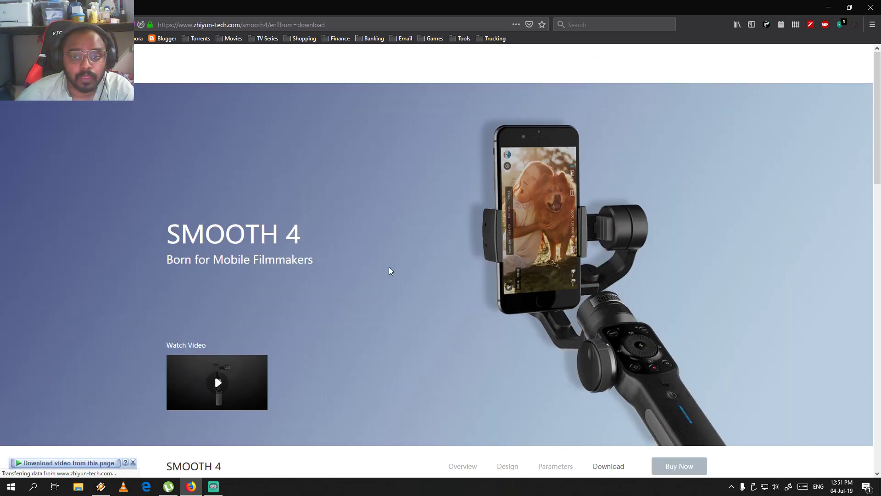
{"action": "scroll", "coordinate": [400, 274], "scroll_direction": "down", "scroll_amount": 4}
{"action": "scroll", "coordinate": [414, 280], "scroll_direction": "down", "scroll_amount": 3}
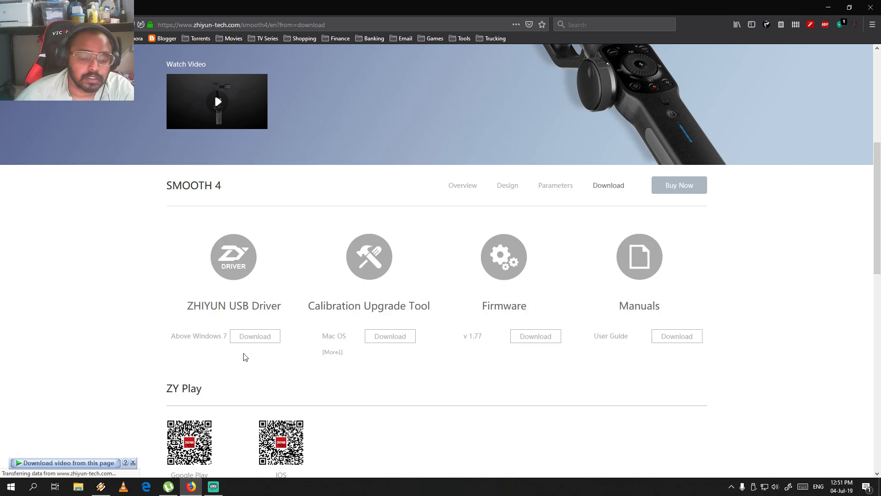
{"action": "left_click", "coordinate": [246, 336]}
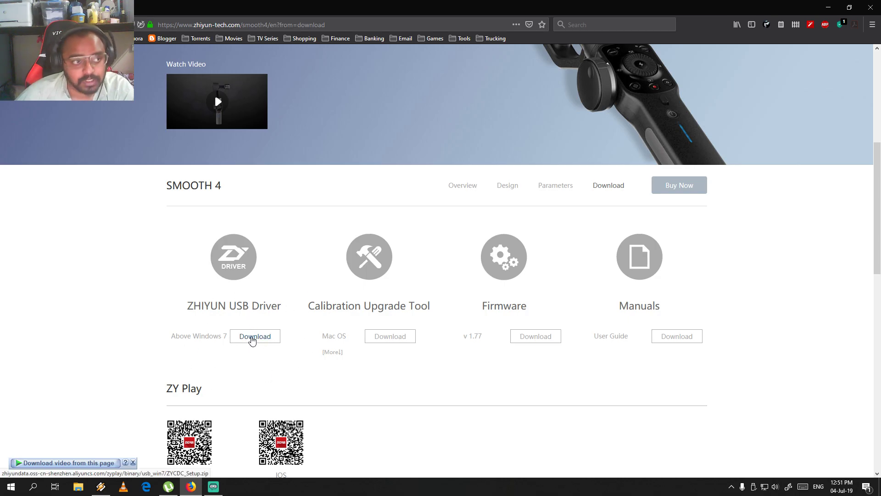
{"action": "left_click", "coordinate": [253, 340]}
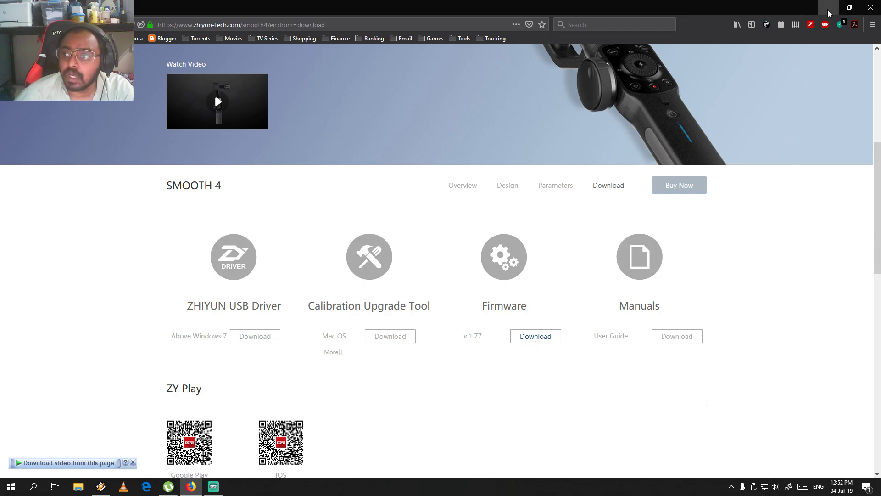
{"action": "left_click", "coordinate": [868, 6]}
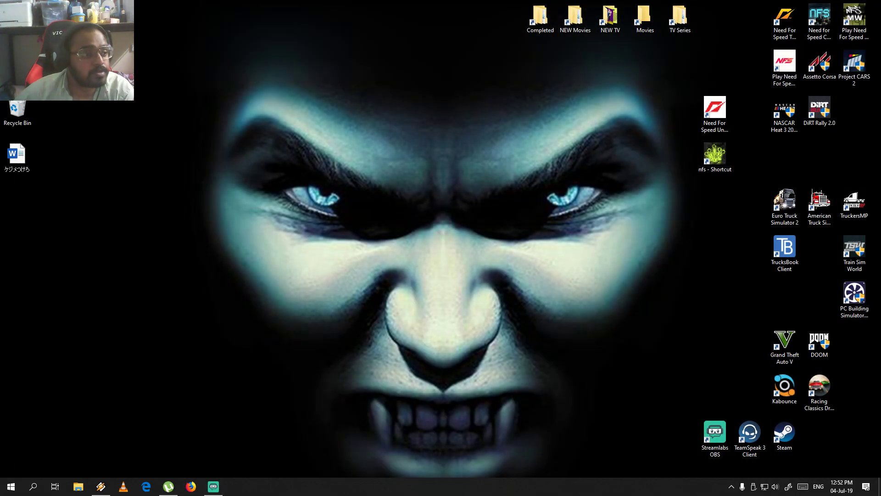
Permanently delete the three _2 duplicate archives in Downloads > Compressed.
{"action": "key", "text": "super+e"}
{"action": "left_click", "coordinate": [97, 73]}
{"action": "double_click", "coordinate": [167, 95]}
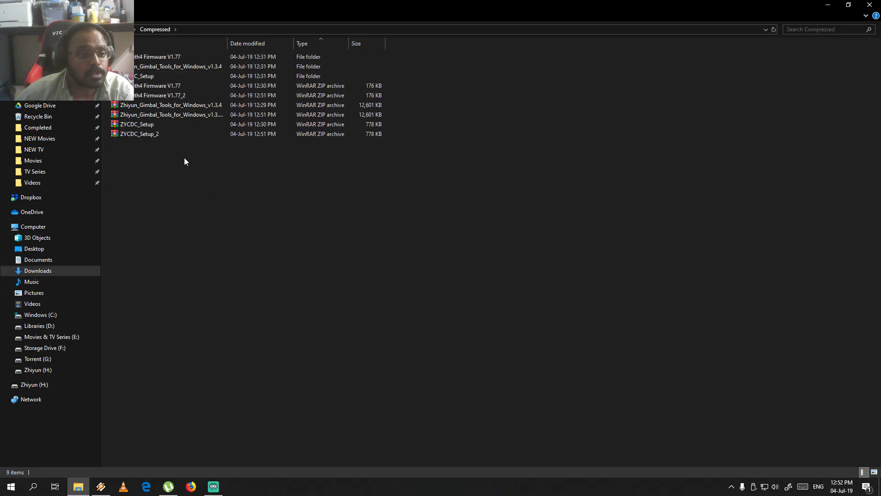
{"action": "left_click", "coordinate": [147, 134]}
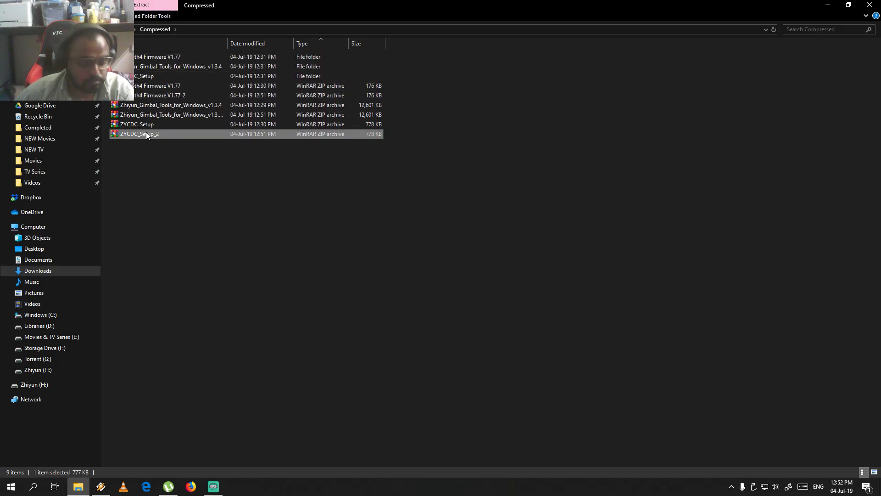
{"action": "left_click", "coordinate": [213, 117], "text": "ctrl"}
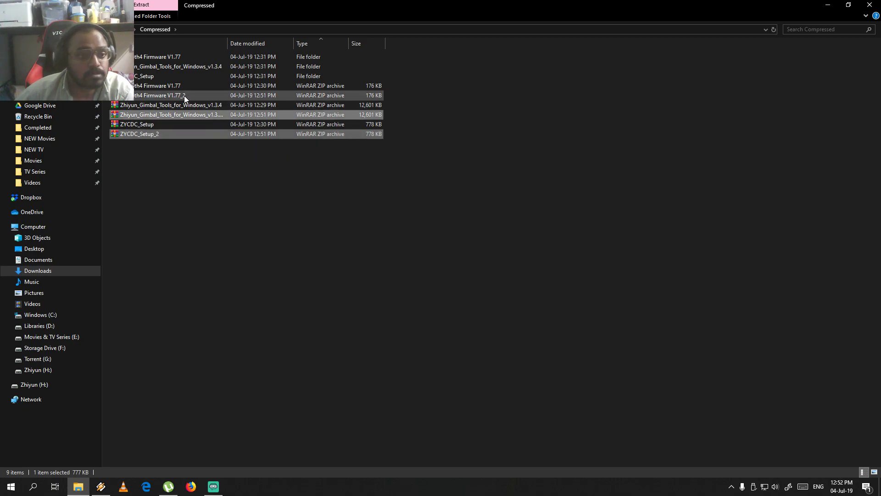
{"action": "left_click", "coordinate": [184, 95], "text": "ctrl"}
{"action": "key", "text": "shift+Delete"}
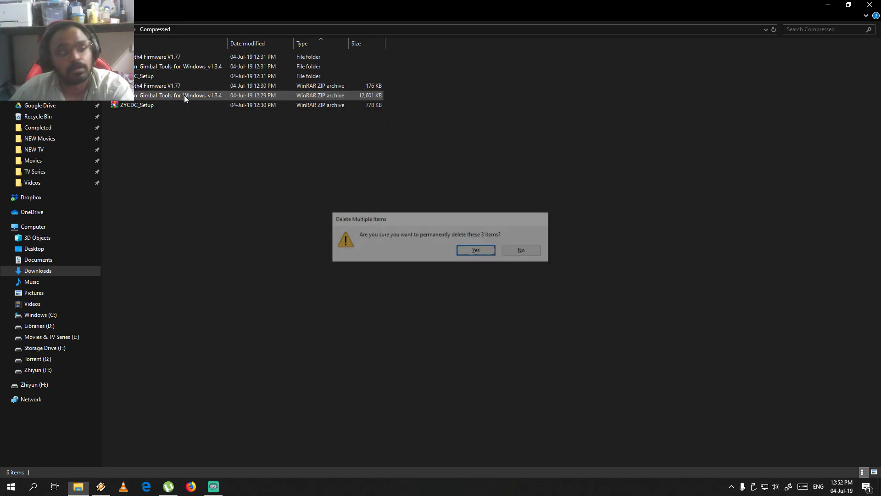
{"action": "key", "text": "Return"}
Permanently delete the three old extracted folders in Compressed.
{"action": "left_click", "coordinate": [131, 104]}
{"action": "left_click", "coordinate": [159, 86], "text": "shift"}
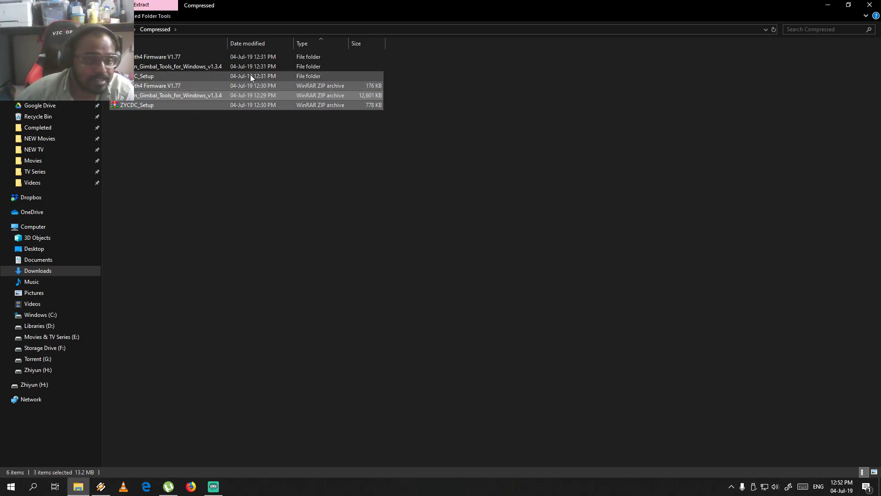
{"action": "left_click_drag", "start_coordinate": [316, 58], "coordinate": [282, 75]}
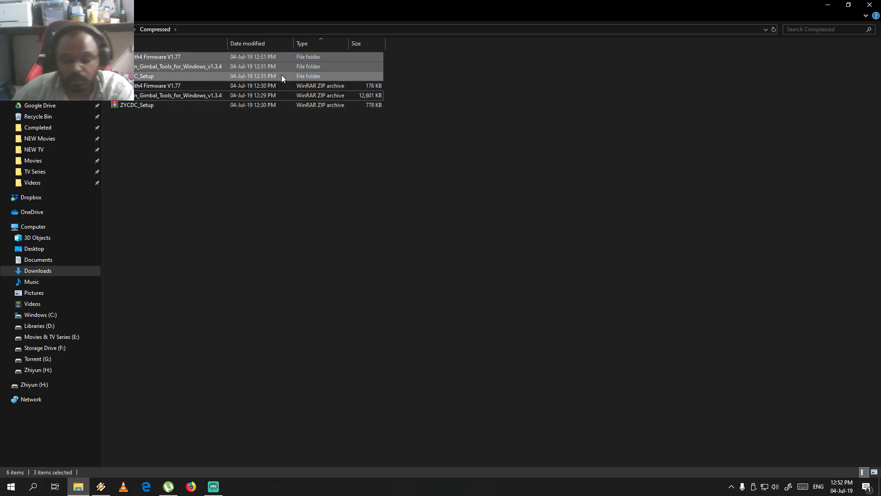
{"action": "key", "text": "shift+Delete"}
{"action": "key", "text": "Return"}
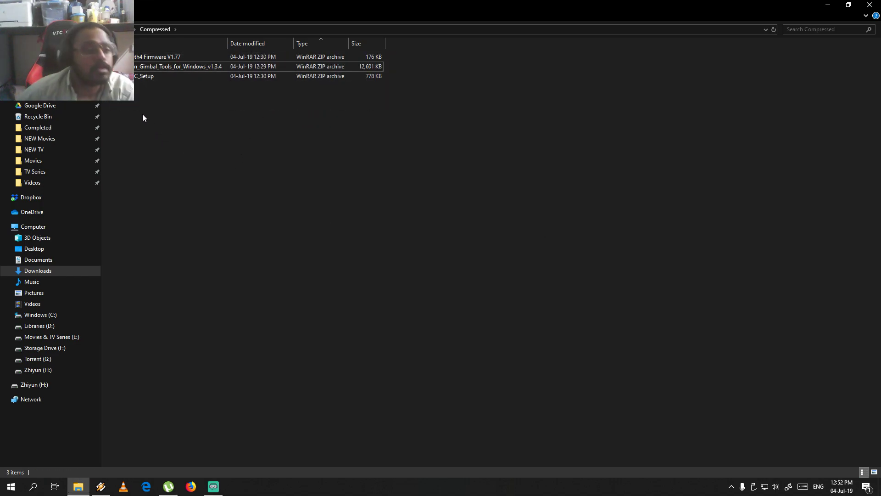
Extract the firmware, gimbal tools and driver setup archives each to a separate folder.
{"action": "left_click", "coordinate": [147, 59]}
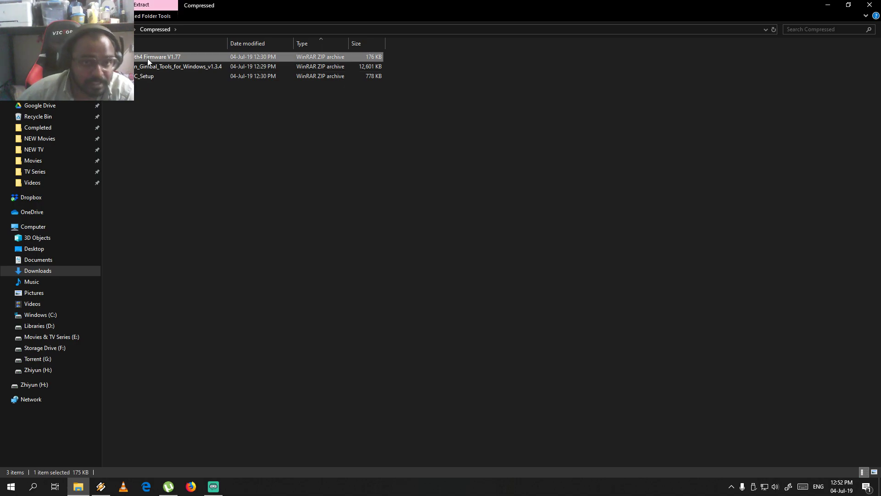
{"action": "left_click", "coordinate": [144, 65]}
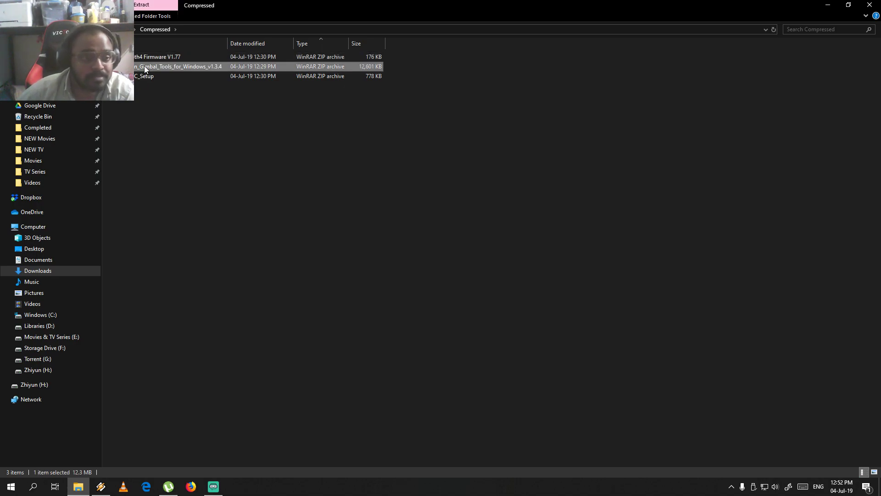
{"action": "left_click", "coordinate": [142, 75]}
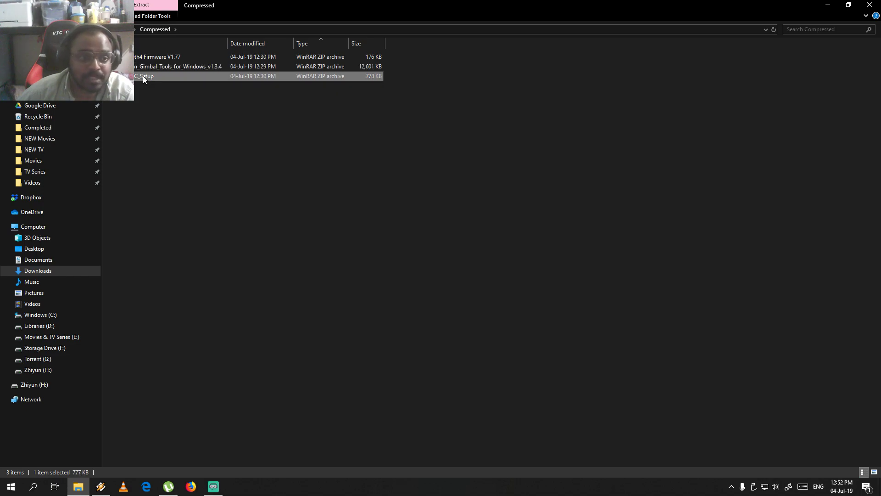
{"action": "left_click_drag", "start_coordinate": [137, 93], "coordinate": [138, 57]}
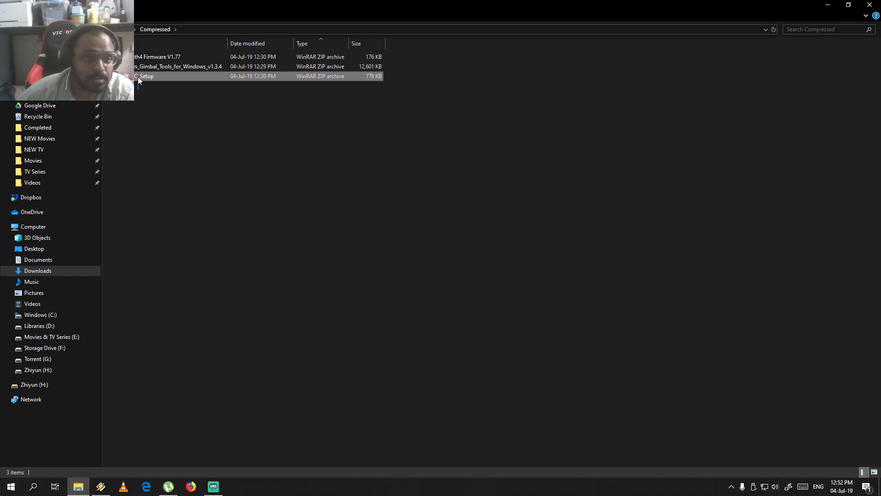
{"action": "right_click", "coordinate": [138, 57]}
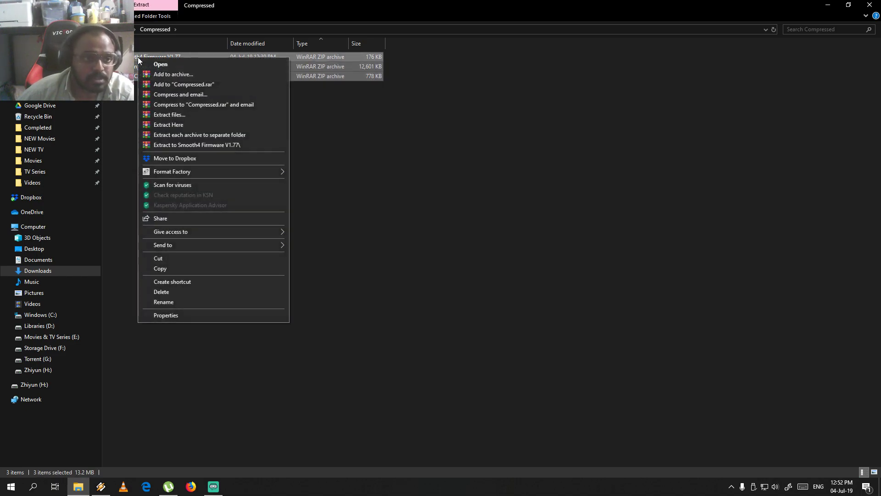
{"action": "left_click", "coordinate": [202, 134]}
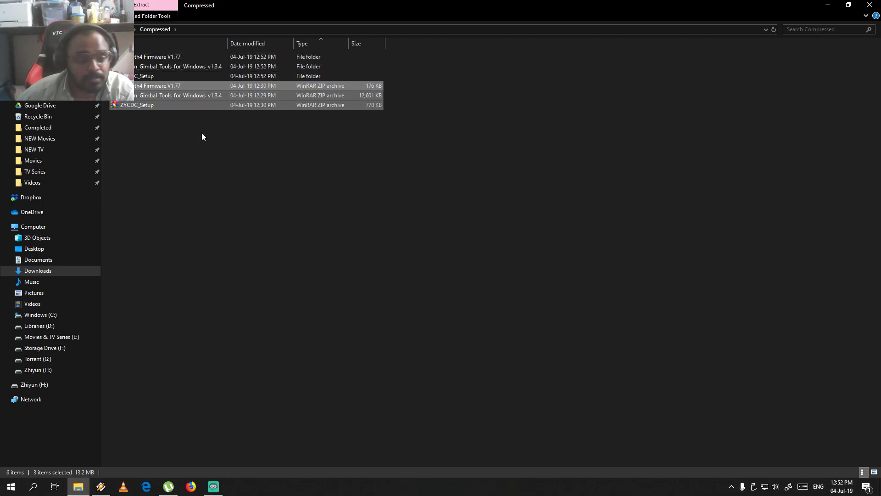
Run ZYCDC_Setup from its folder and approve installing the ZY Ports device software.
{"action": "left_click", "coordinate": [143, 137]}
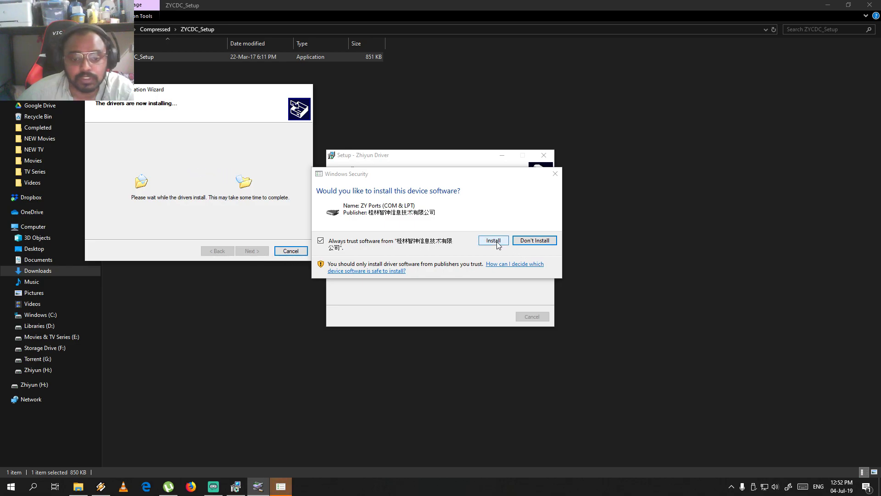
{"action": "left_click", "coordinate": [496, 241]}
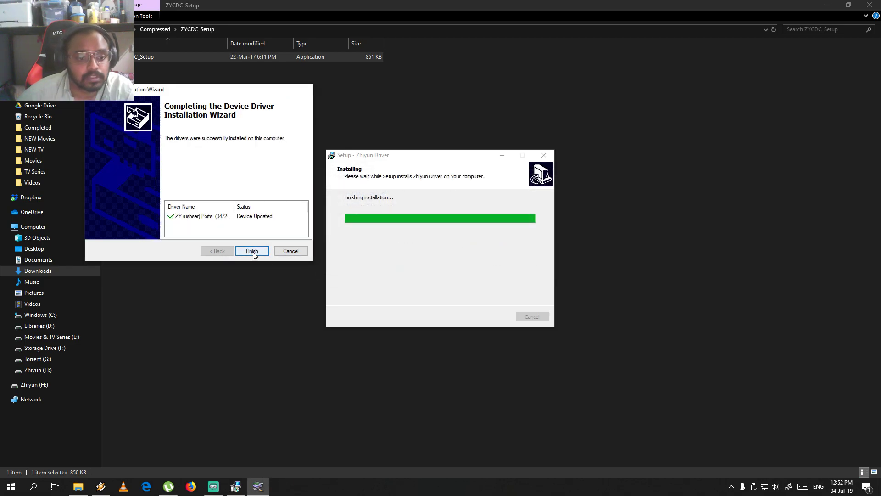
Finish and close the Zhiyun driver setup, then look inside the Gimbal Tools folder.
{"action": "left_click", "coordinate": [251, 253]}
{"action": "left_click", "coordinate": [492, 318]}
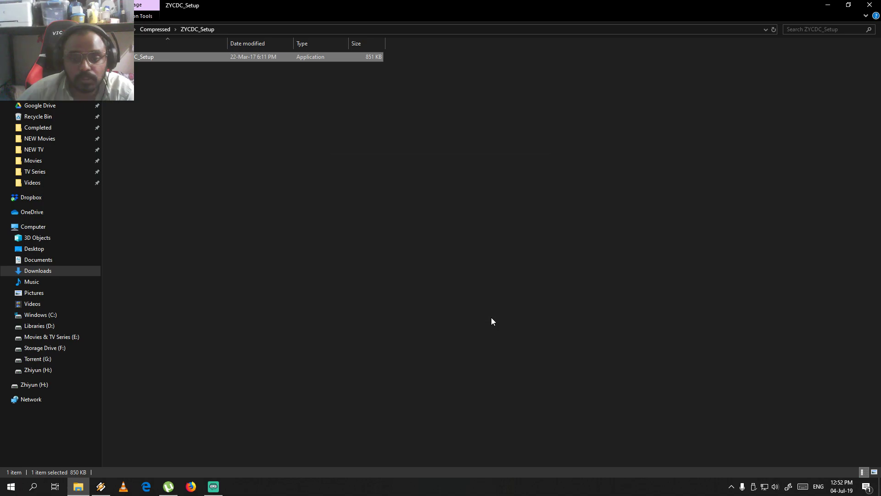
{"action": "key", "text": "alt+Up"}
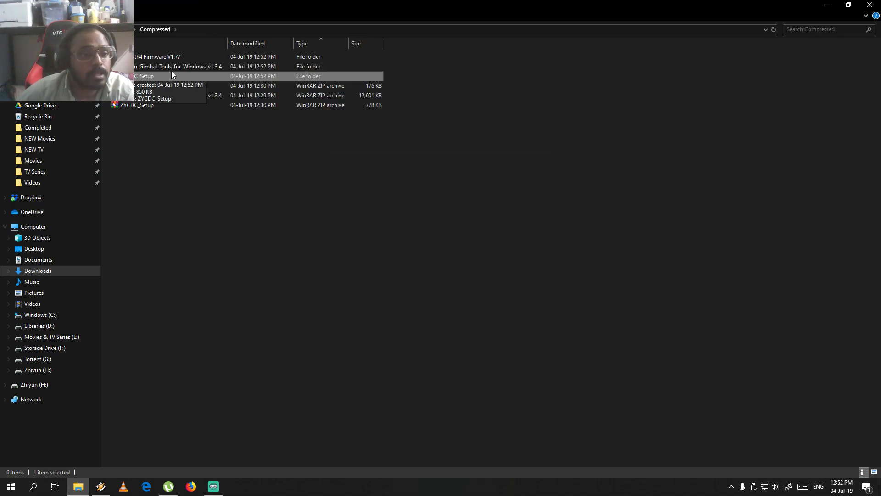
{"action": "double_click", "coordinate": [162, 66]}
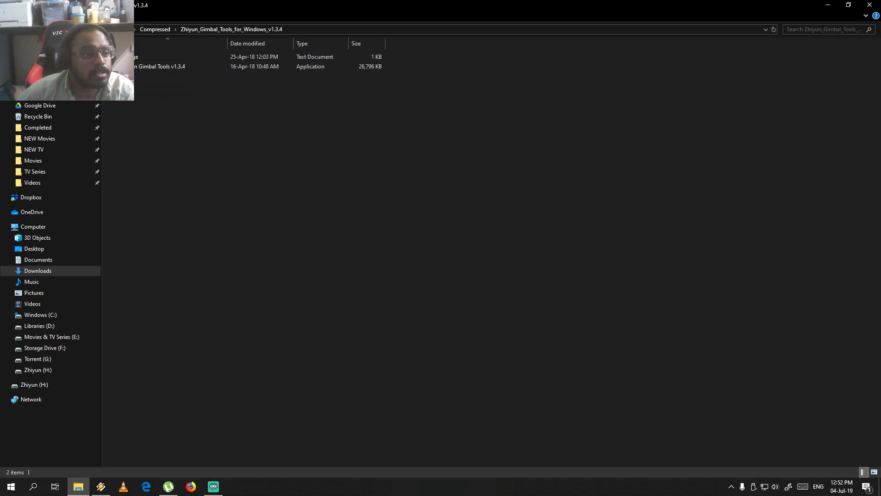
Browse into Smooth4 Firmware V1.77 to locate the firmware.ptz file.
{"action": "key", "text": "alt+Up"}
{"action": "double_click", "coordinate": [143, 60]}
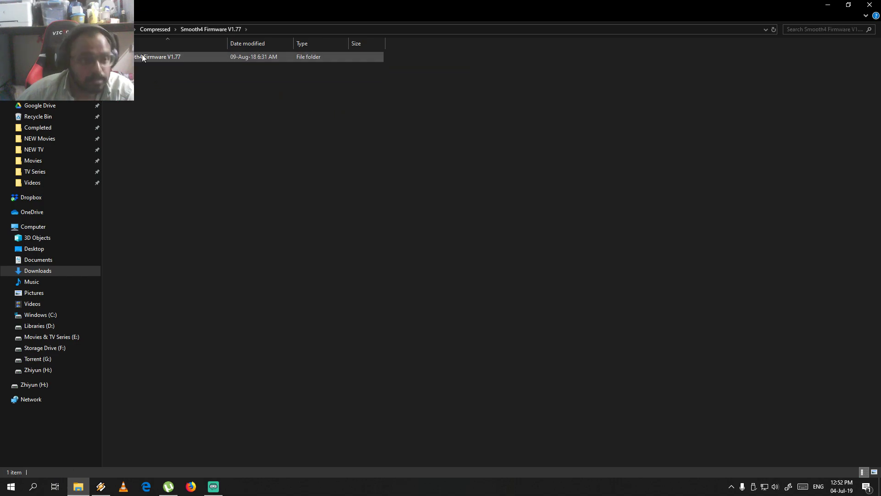
{"action": "double_click", "coordinate": [143, 56]}
{"action": "left_click", "coordinate": [135, 69]}
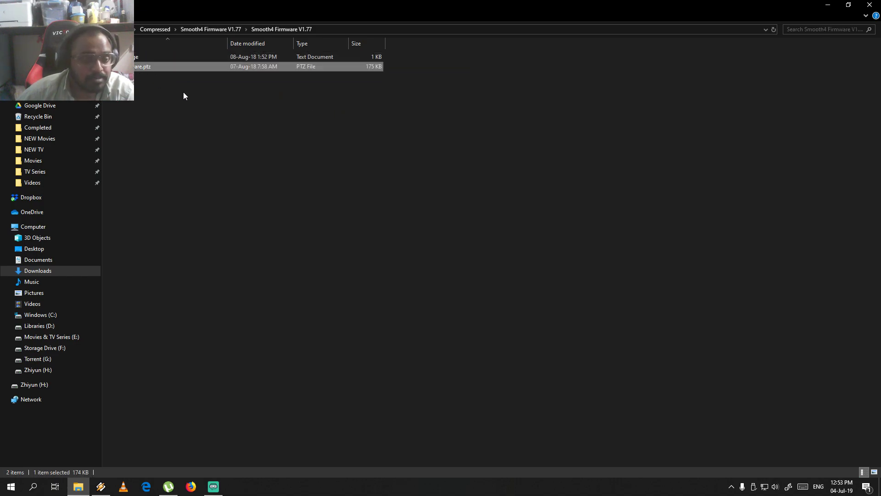
Launch Zhiyun Gimbal Tools v1.3.4 from the Zhiyun_Gimbal_Tools_for_Windows_v1.3.4 folder.
{"action": "left_click", "coordinate": [55, 28]}
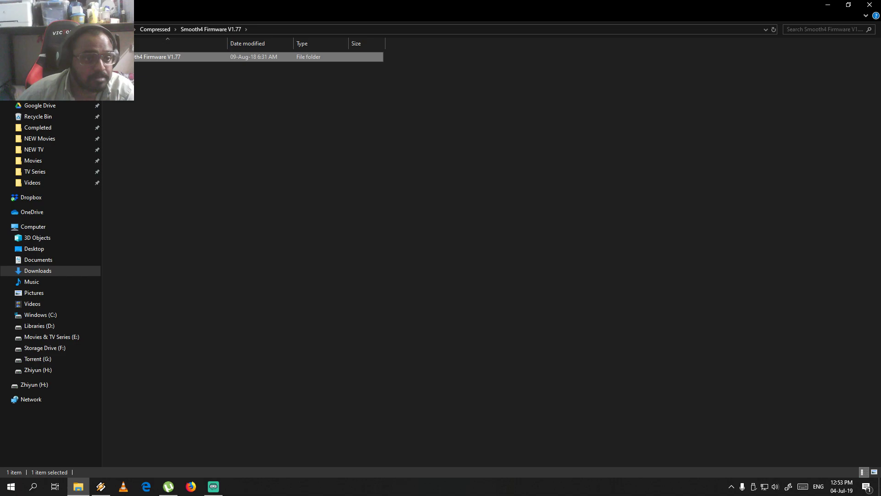
{"action": "left_click", "coordinate": [177, 70]}
{"action": "double_click", "coordinate": [177, 67]}
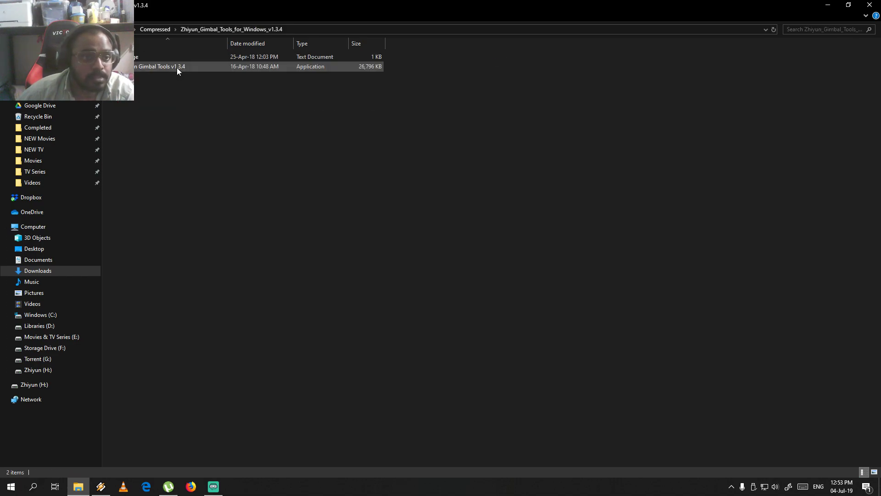
{"action": "double_click", "coordinate": [156, 68]}
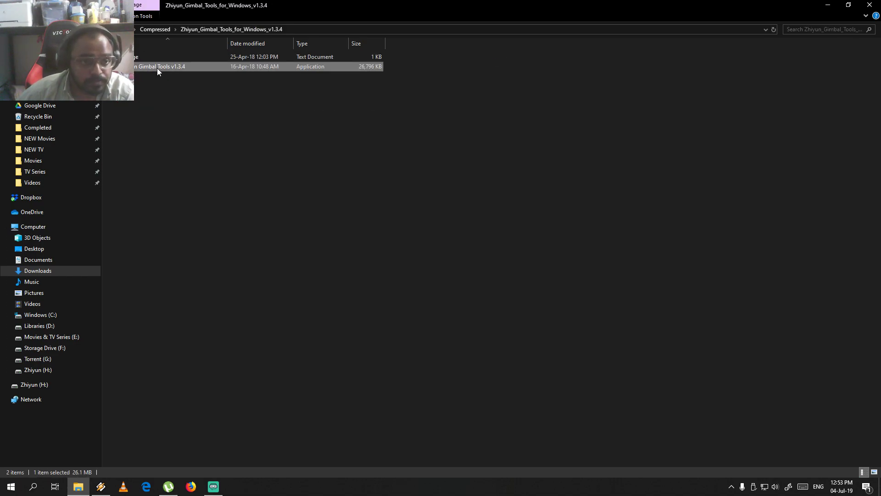
Open and close COM4, then reconnect on the Setting tab to load the Smooth 4 settings.
{"action": "left_click", "coordinate": [532, 151]}
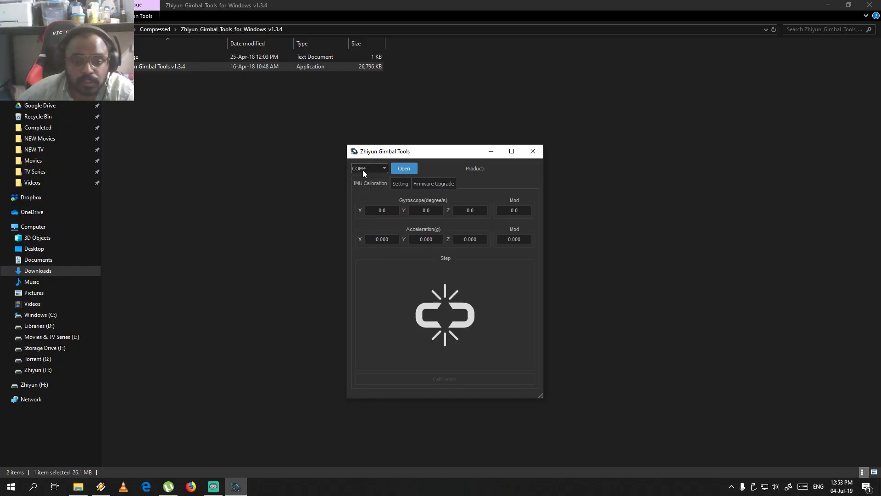
{"action": "left_click", "coordinate": [403, 170]}
{"action": "left_click", "coordinate": [404, 169]}
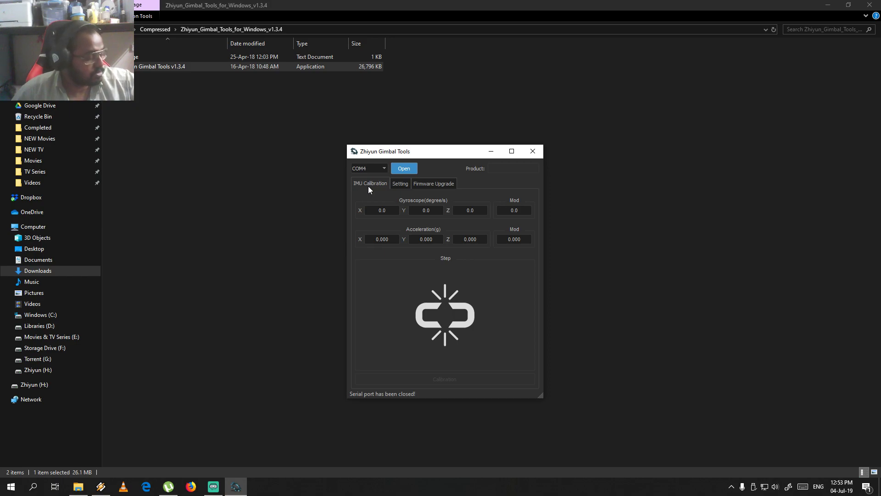
{"action": "left_click", "coordinate": [400, 183]}
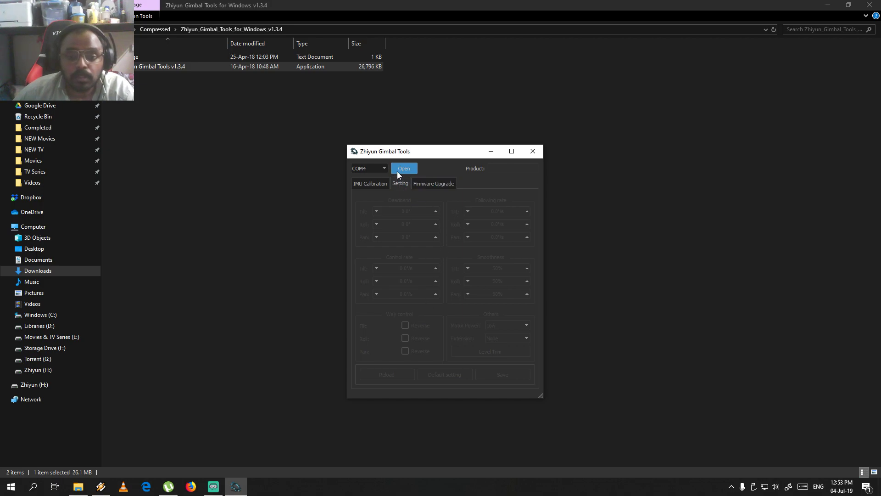
{"action": "left_click", "coordinate": [403, 171]}
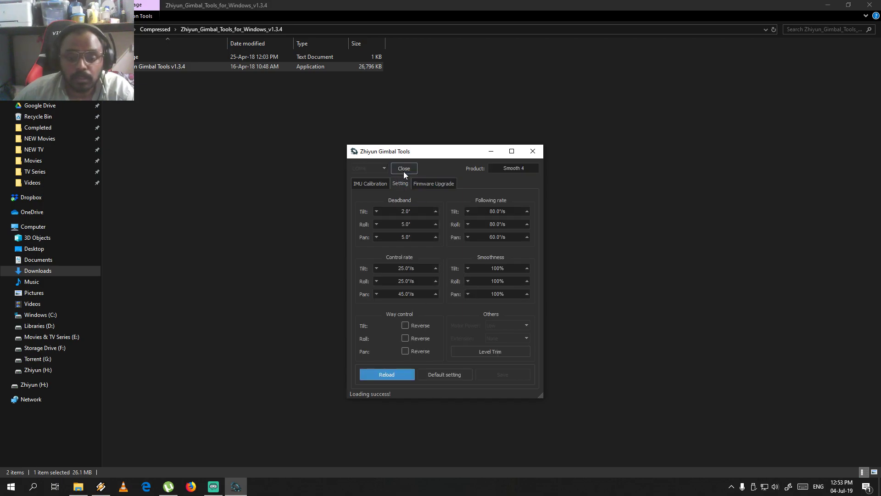
Run the IMU calibration, then apply Default setting on the Setting tab.
{"action": "left_click", "coordinate": [372, 183]}
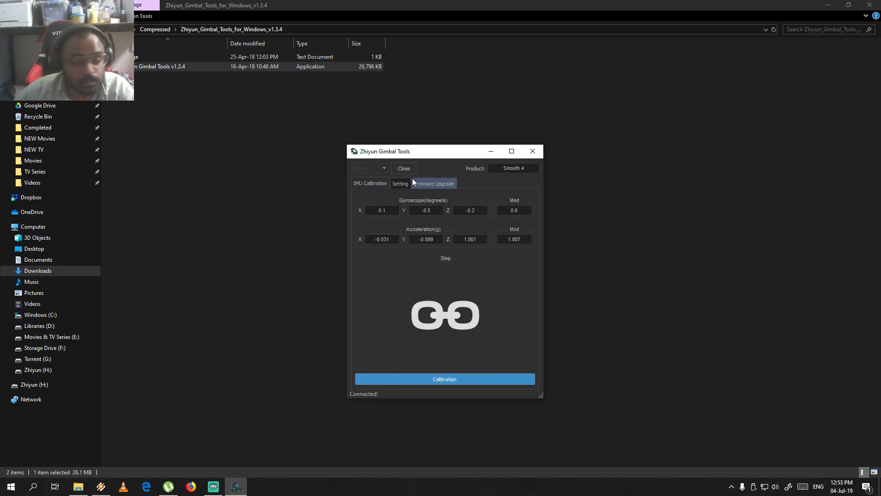
{"action": "left_click", "coordinate": [435, 380]}
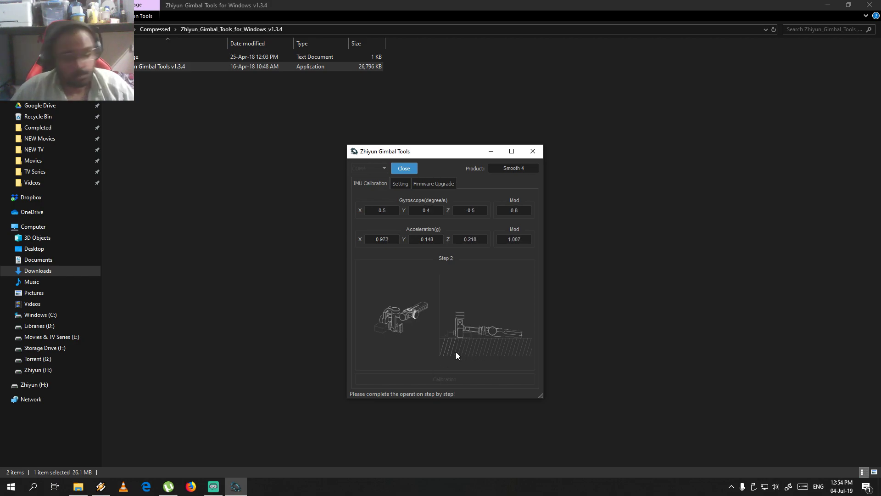
{"action": "left_click", "coordinate": [404, 184]}
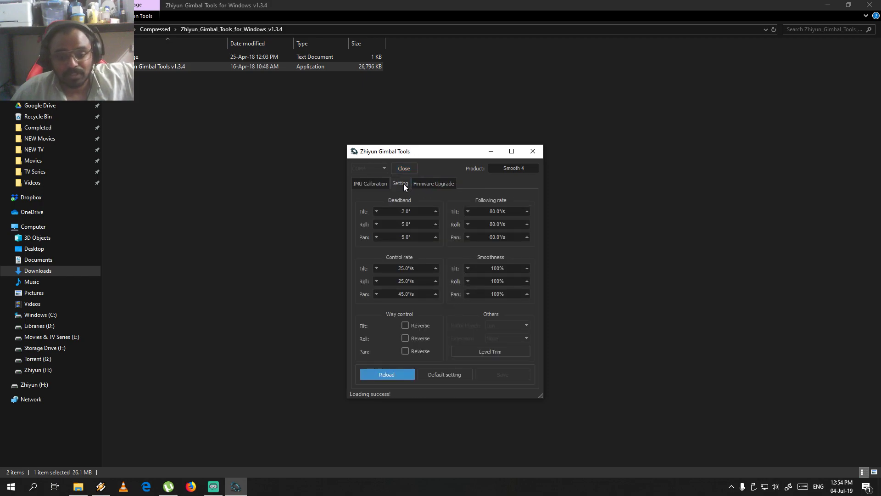
{"action": "left_click", "coordinate": [453, 375]}
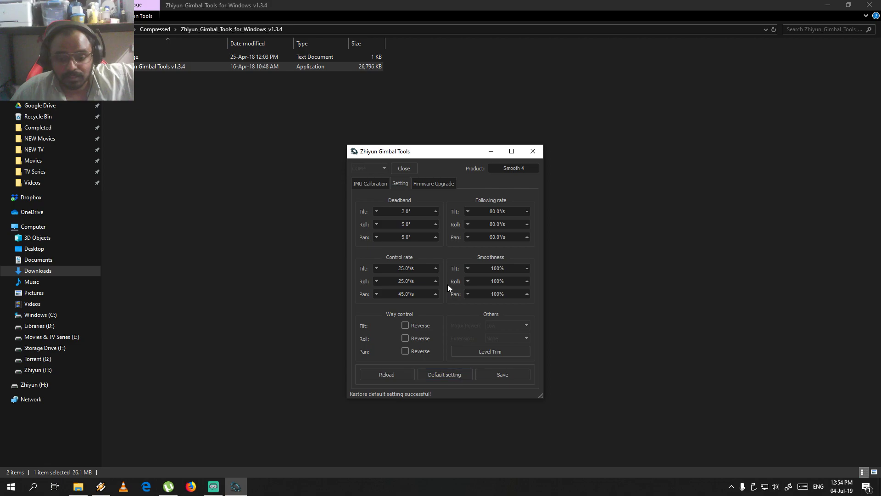
On Firmware Upgrade, load firmware.ptz from Downloads > Compressed > Smooth4 Firmware V1.77.
{"action": "left_click", "coordinate": [436, 183]}
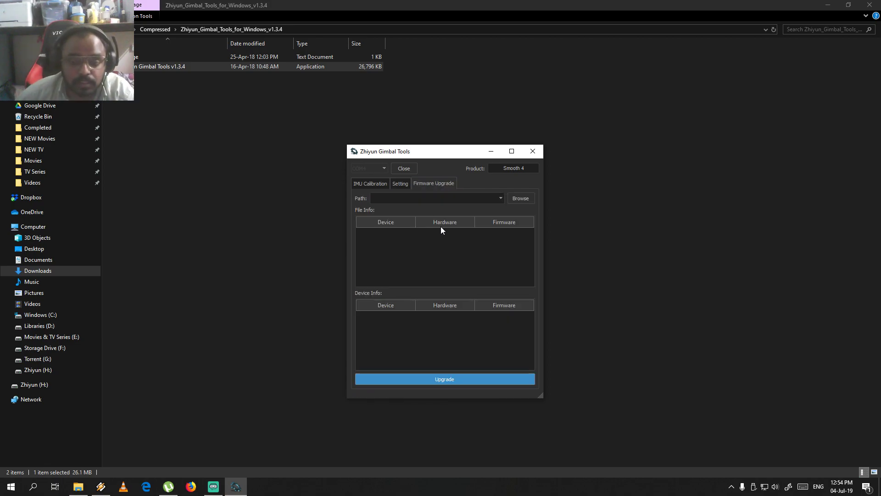
{"action": "left_click", "coordinate": [522, 199]}
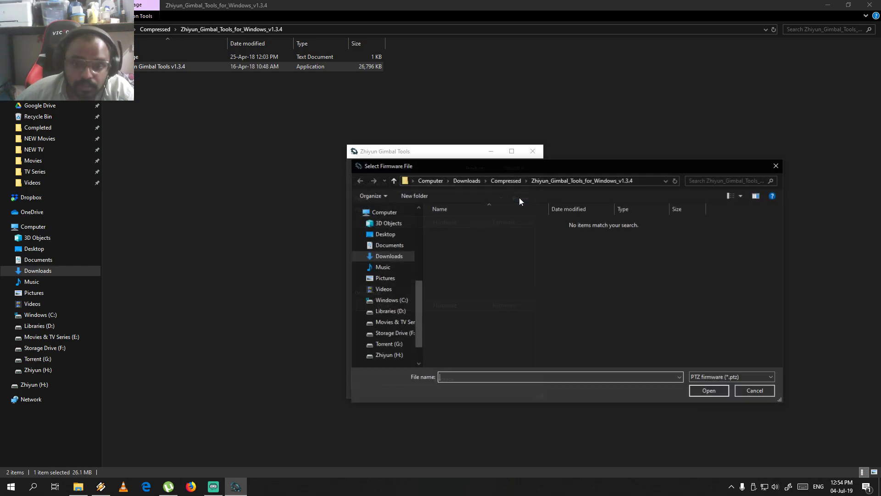
{"action": "left_click", "coordinate": [386, 255]}
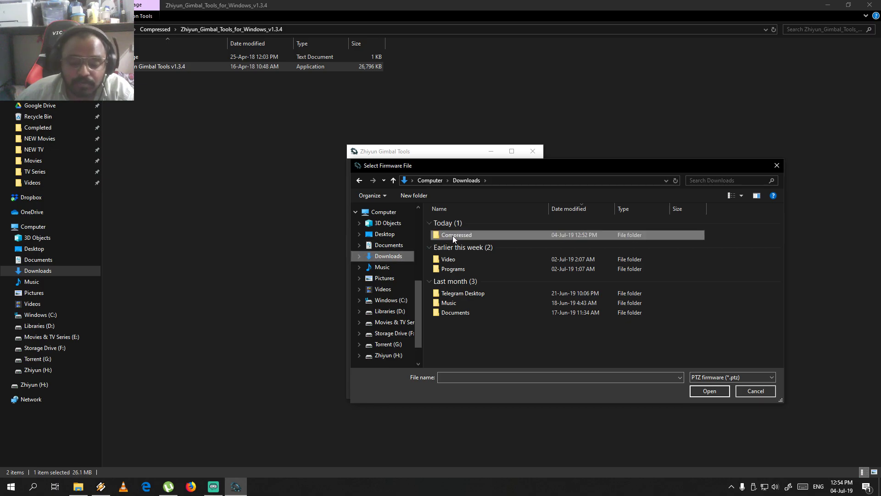
{"action": "double_click", "coordinate": [452, 236]}
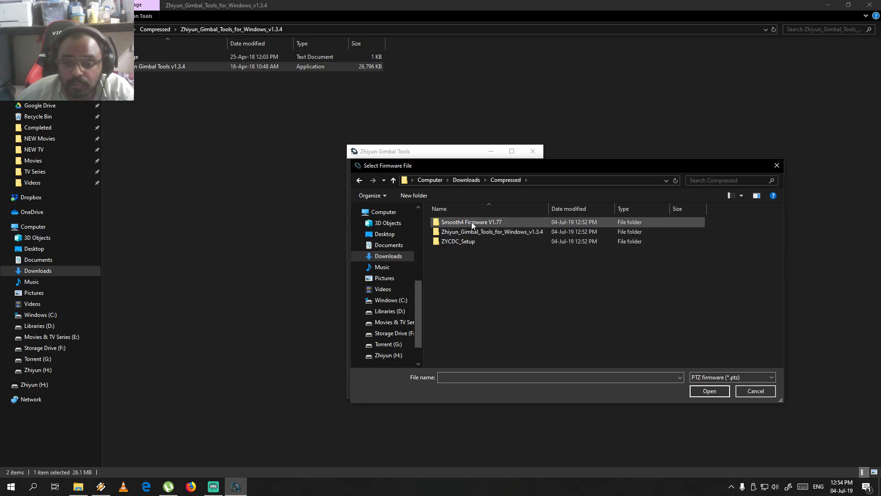
{"action": "double_click", "coordinate": [472, 222]}
{"action": "double_click", "coordinate": [472, 222]}
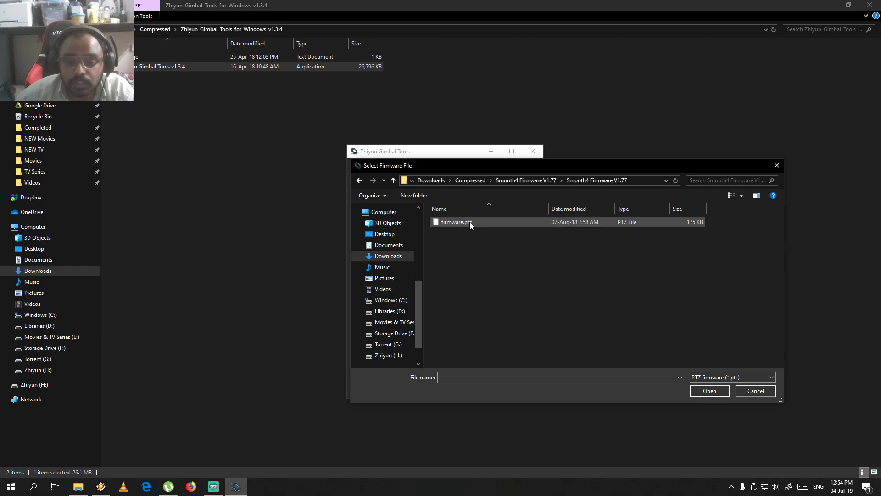
{"action": "left_click", "coordinate": [469, 222]}
{"action": "left_click", "coordinate": [708, 394]}
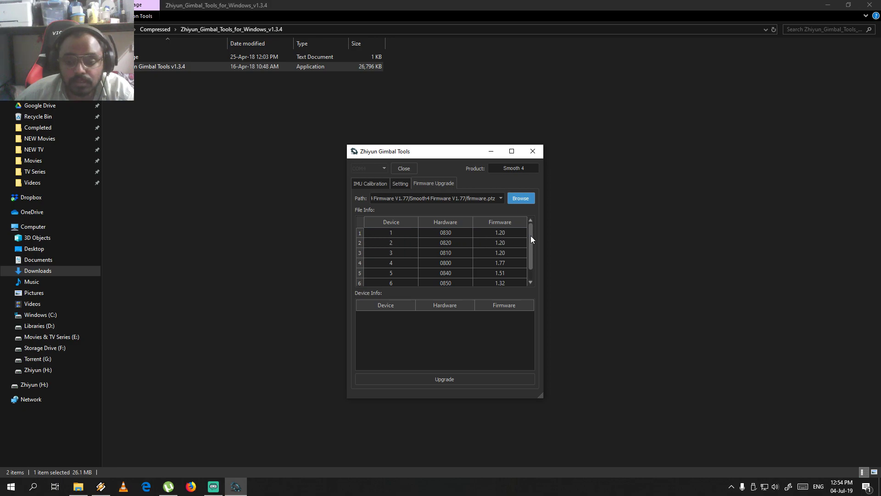
{"action": "left_click_drag", "start_coordinate": [531, 236], "coordinate": [533, 259]}
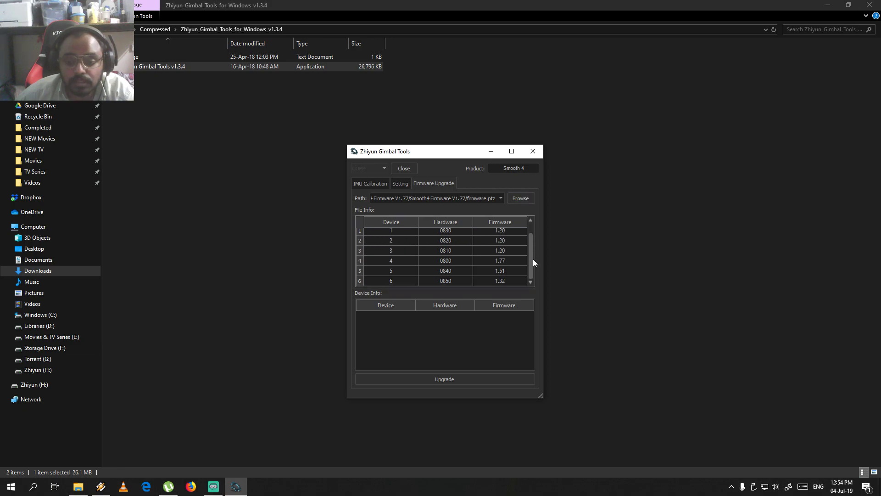
Start the Upgrade and let the progress bar finish flashing firmware 1.77.
{"action": "left_click", "coordinate": [441, 380]}
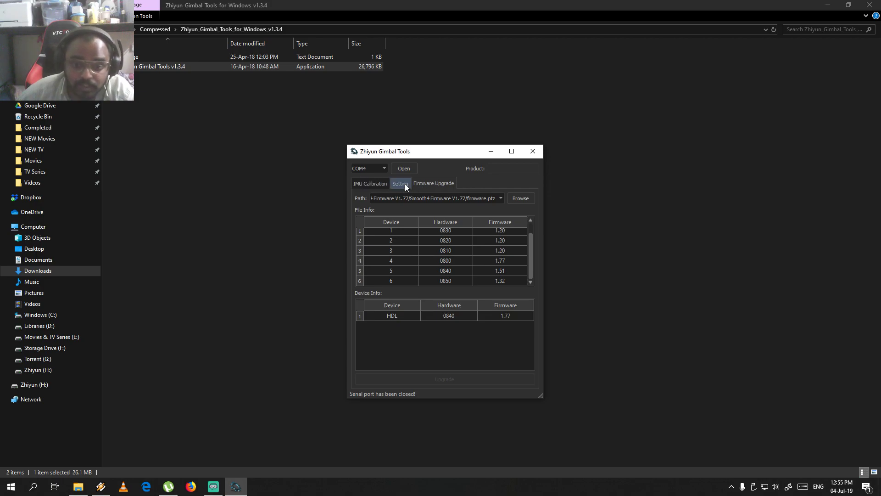
Reopen the COM4 connection after visiting the IMU Calibration and Setting pages, then view firmware 1.77.
{"action": "left_click", "coordinate": [380, 184]}
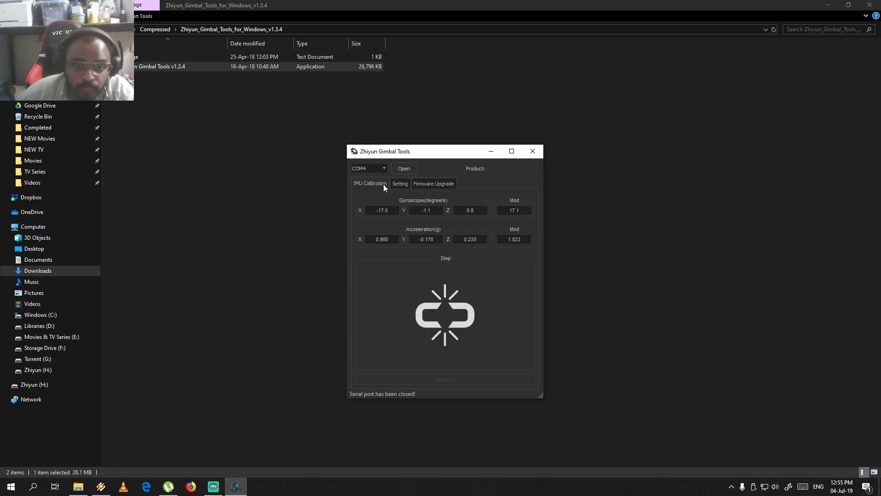
{"action": "left_click", "coordinate": [397, 183]}
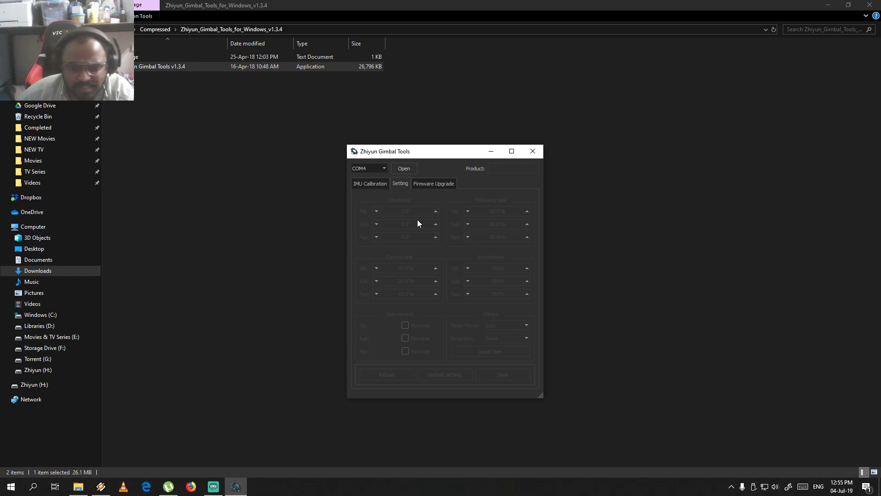
{"action": "left_click", "coordinate": [406, 169]}
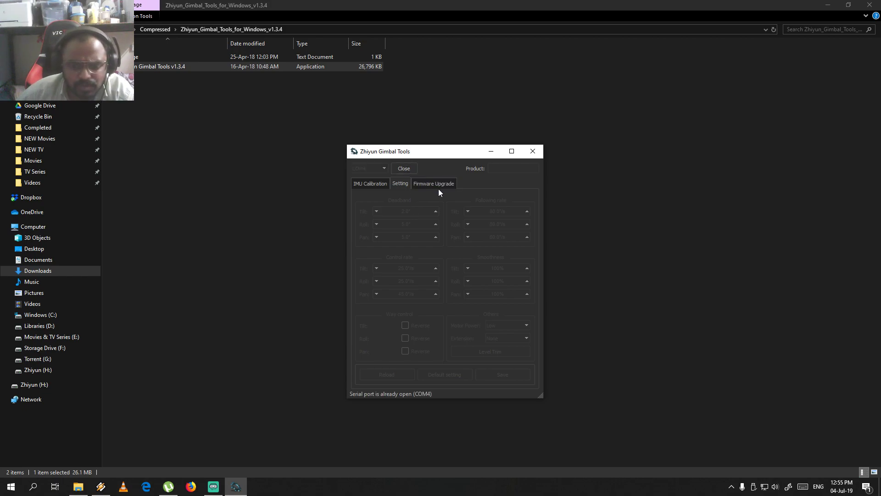
{"action": "left_click", "coordinate": [370, 183]}
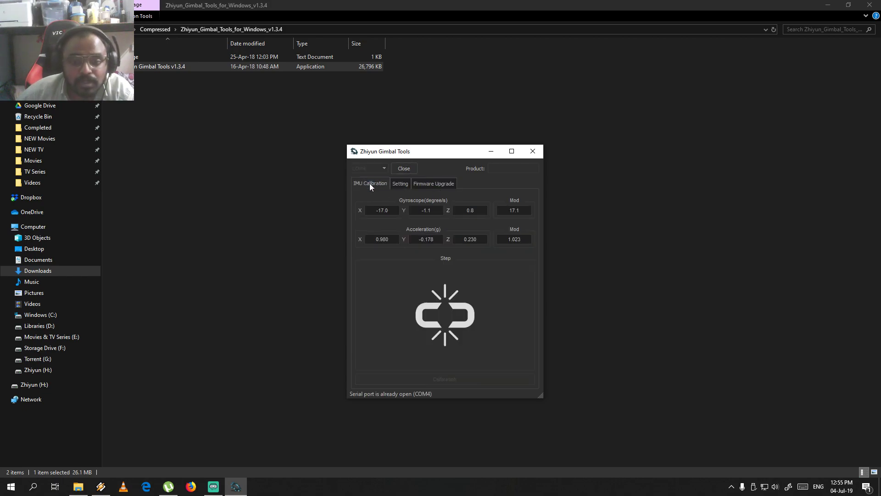
{"action": "left_click", "coordinate": [404, 182]}
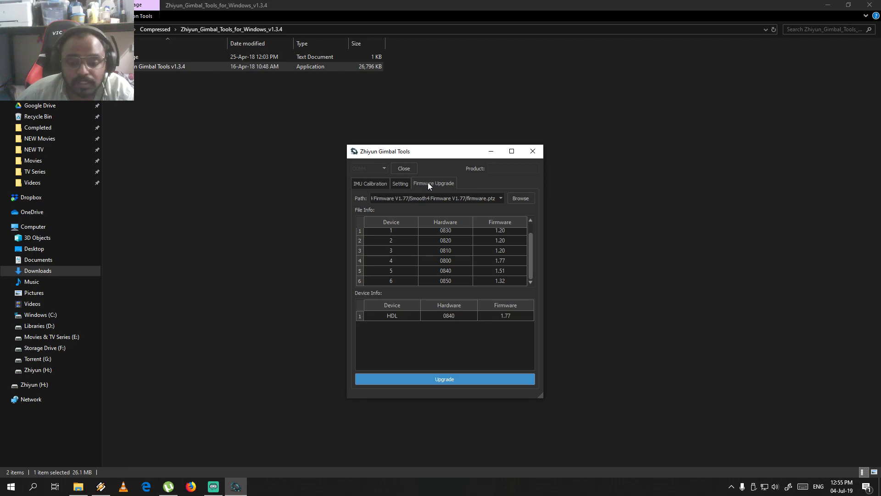